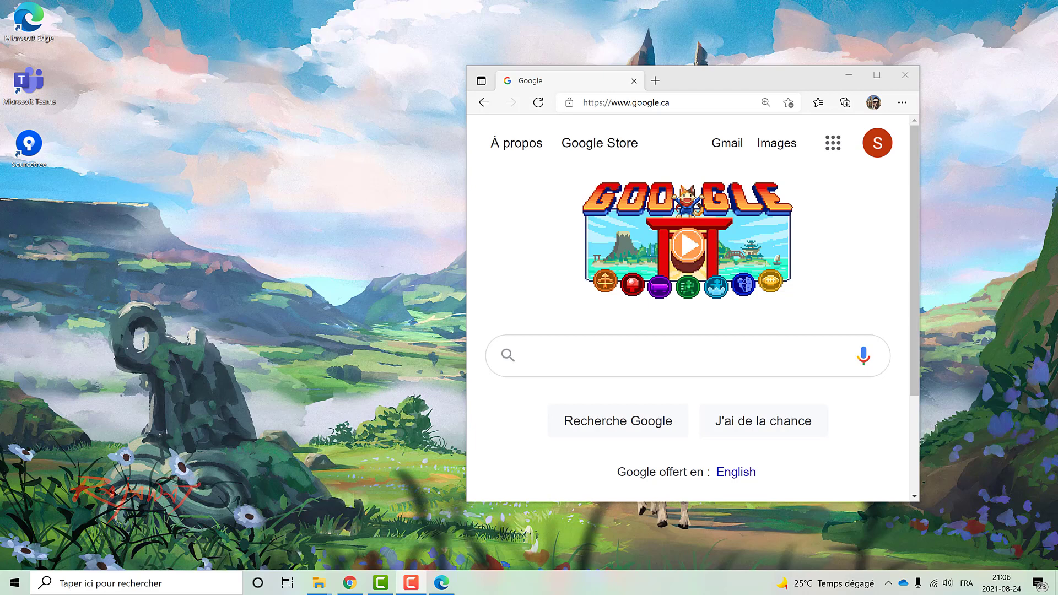
left_click(540, 356)
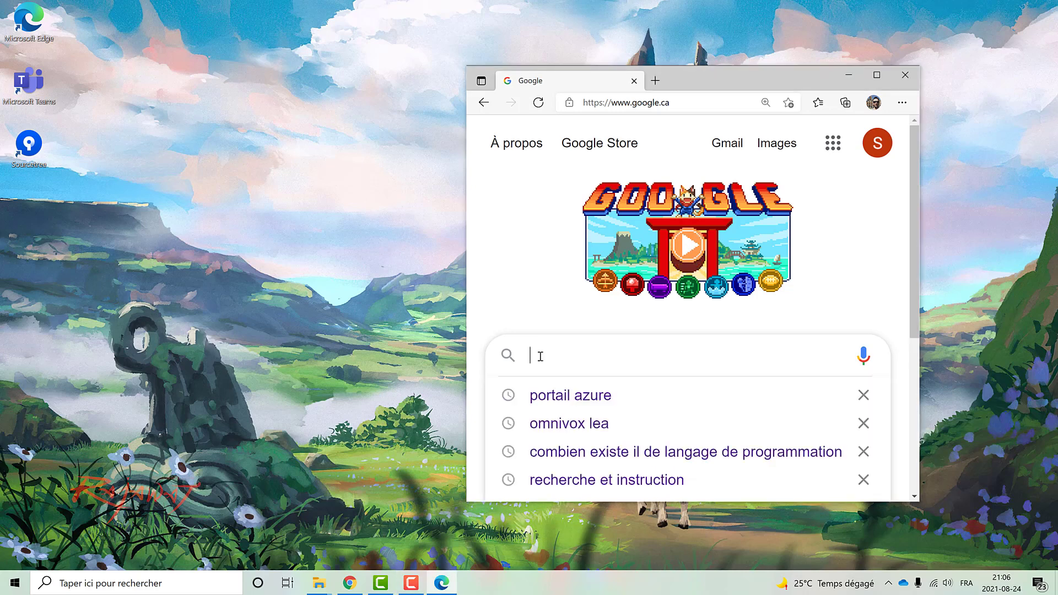
left_click(553, 265)
left_click(876, 147)
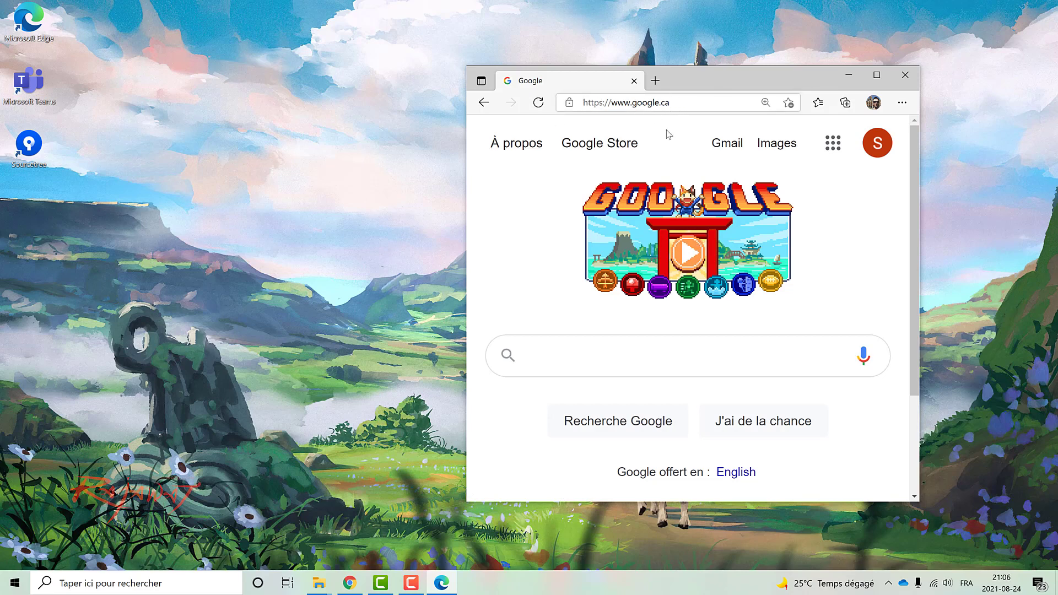
Search Google for "portail azure" and open the Portail Microsoft Azure result in a maximized browser window.
left_click(607, 347)
type("portail azure")
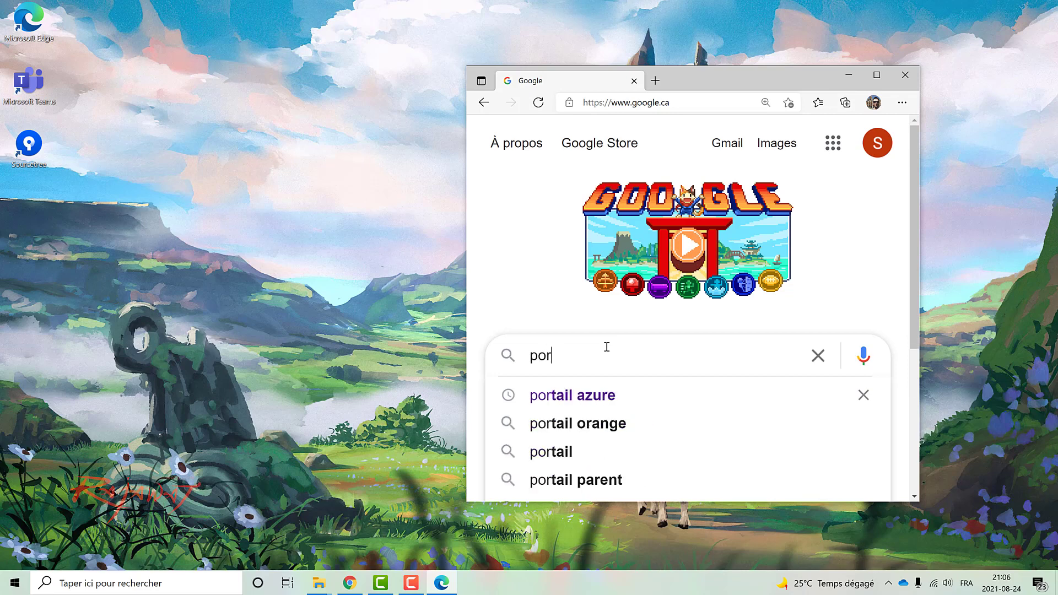
key("Return")
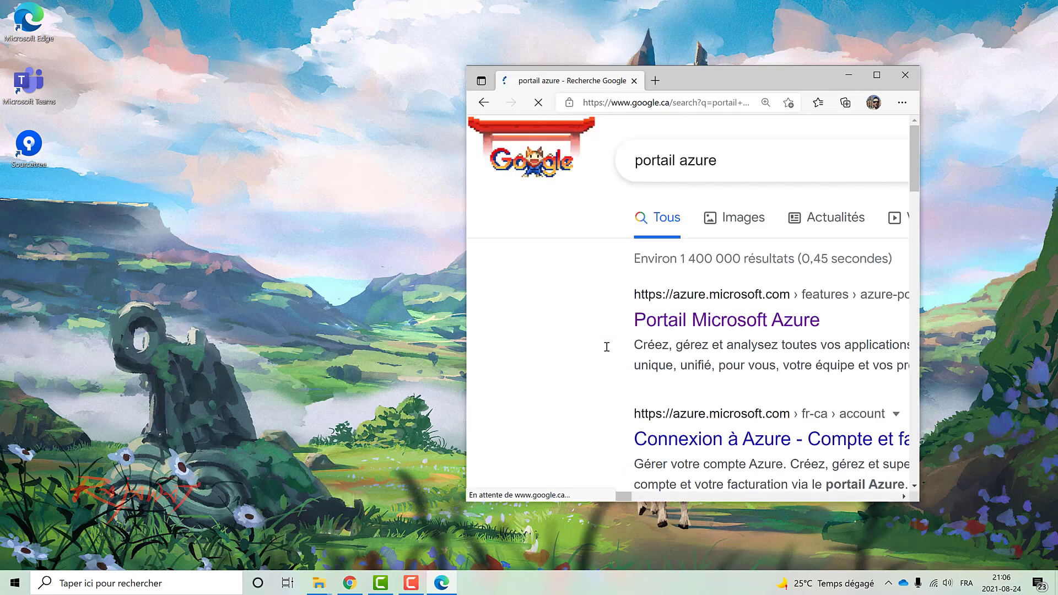
left_click(877, 75)
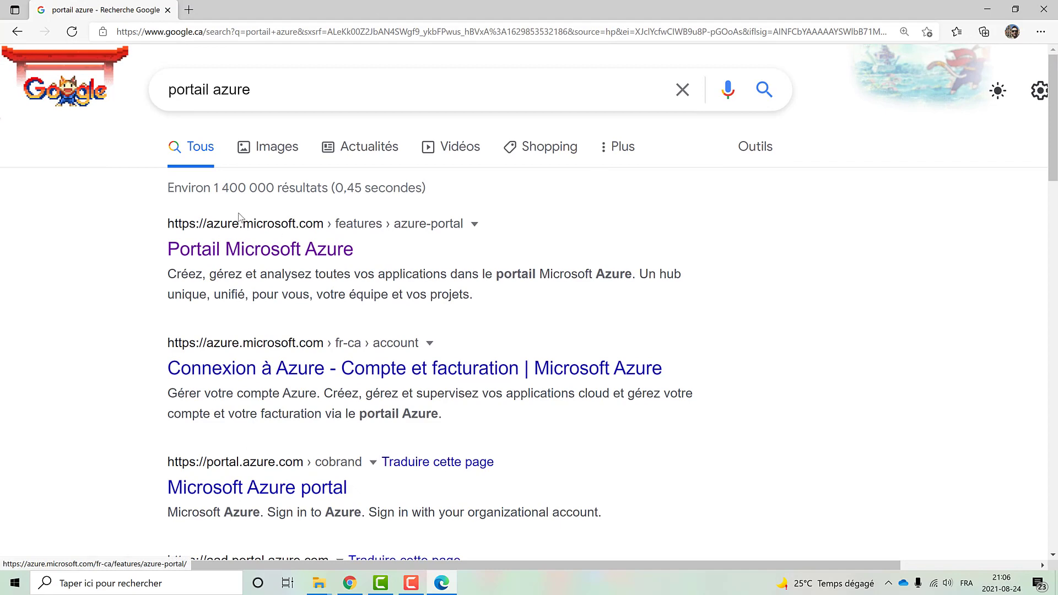
left_click(271, 254)
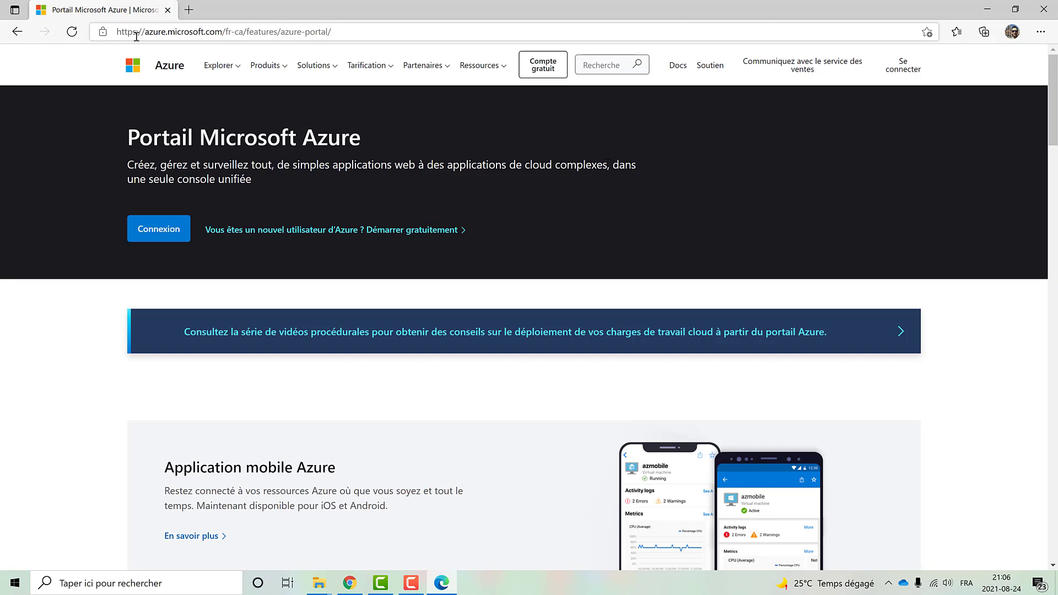
Sign in to Azure with the listed school account and open the portal from the account's profile.
left_click(906, 68)
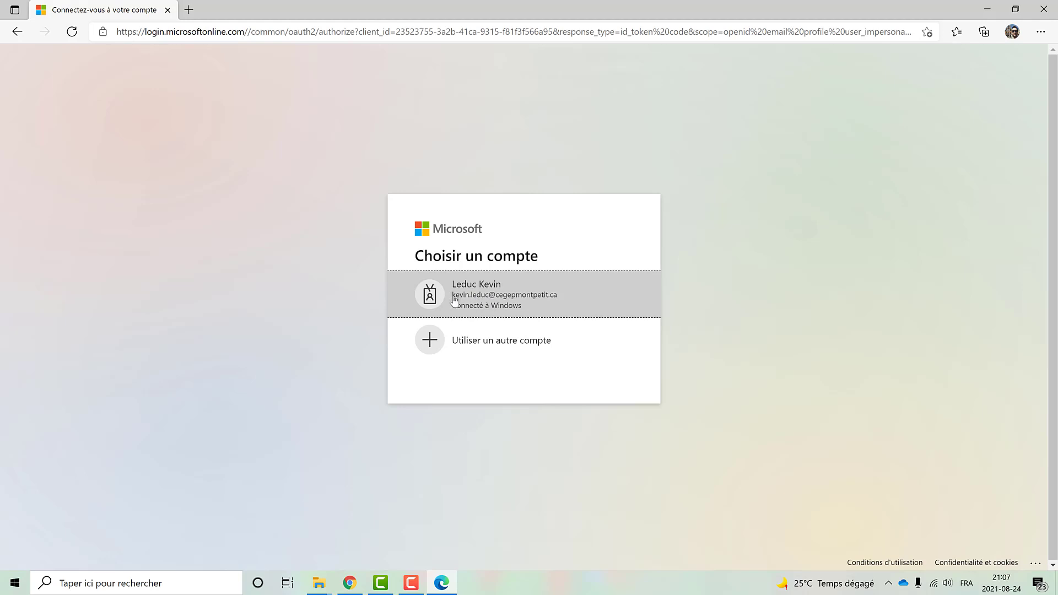
left_click(533, 297)
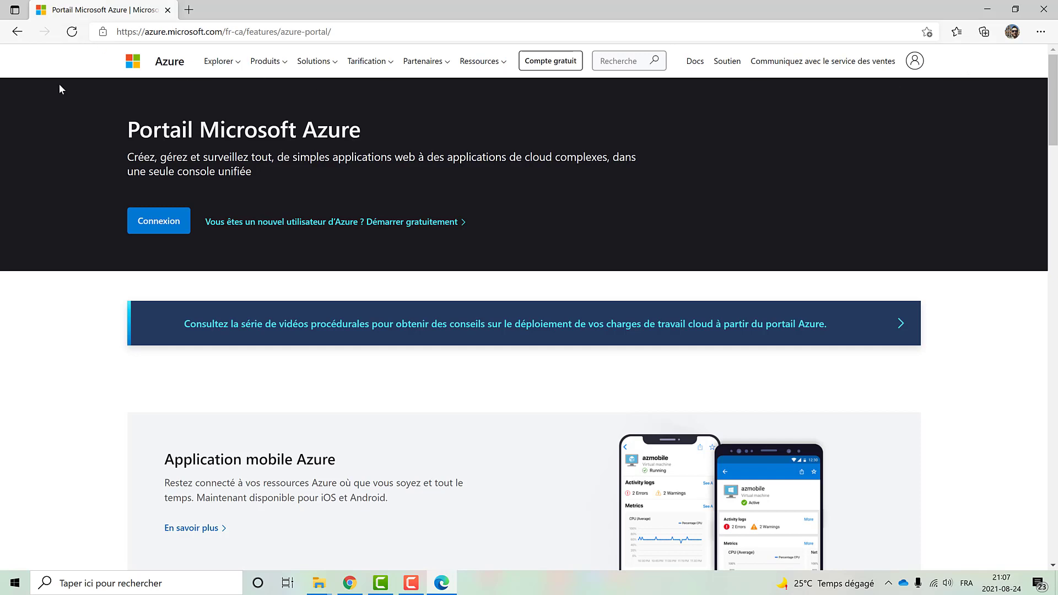
left_click(917, 63)
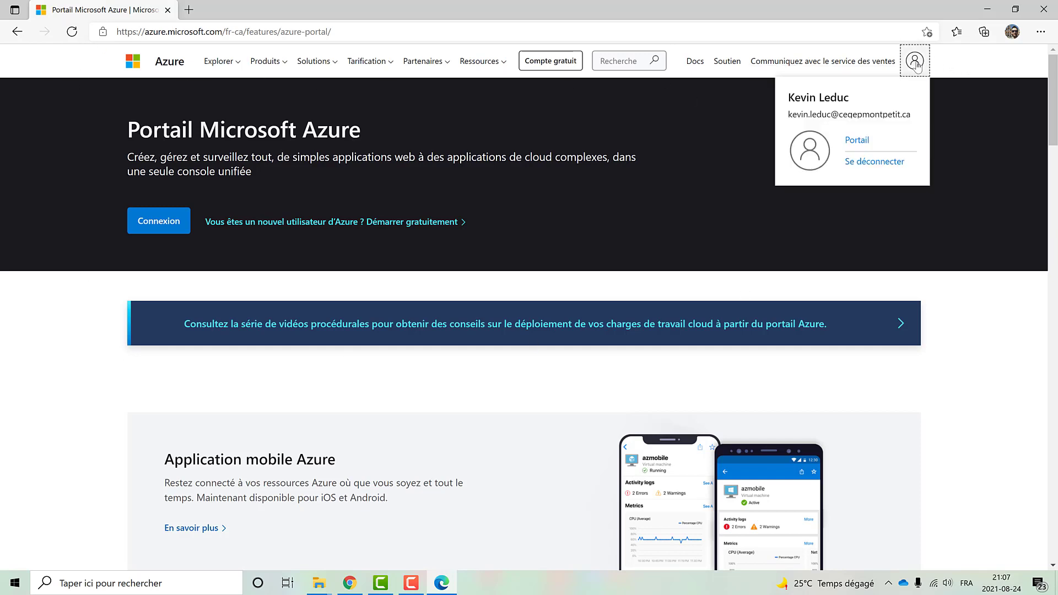
left_click(916, 66)
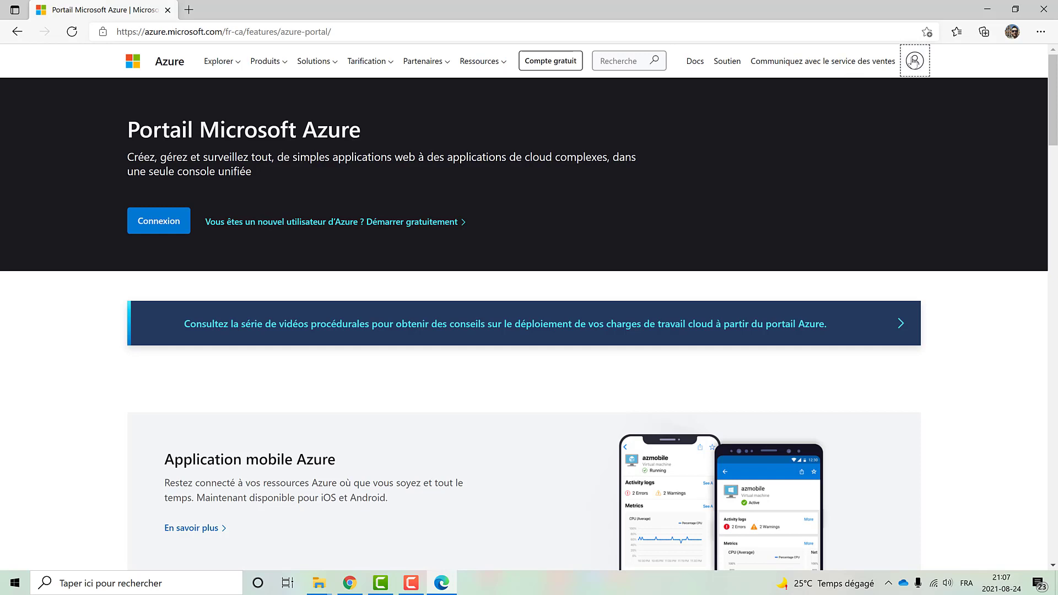
left_click(916, 66)
left_click(916, 67)
left_click(915, 66)
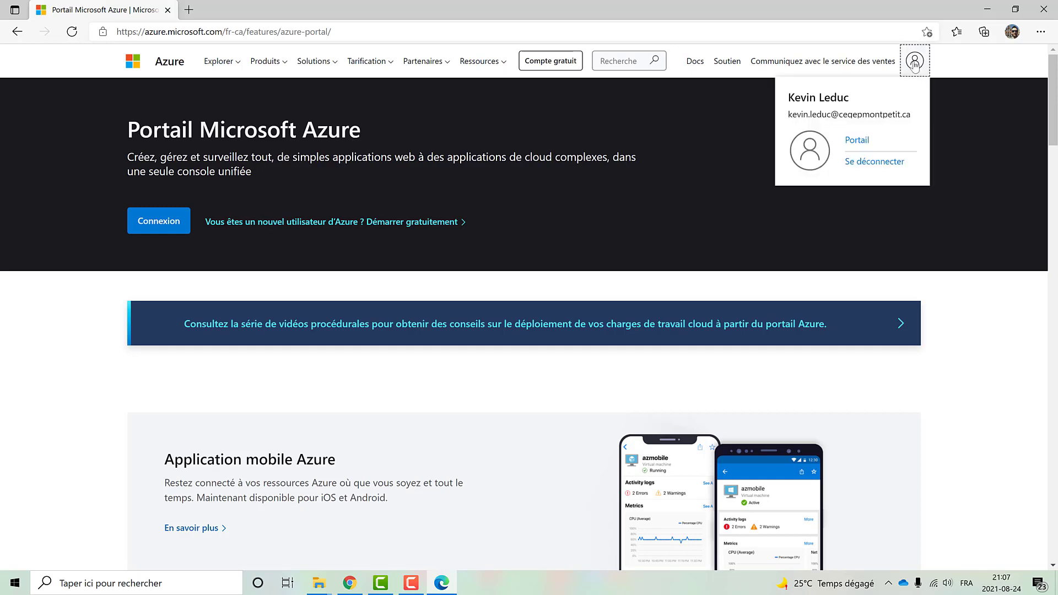
left_click(858, 142)
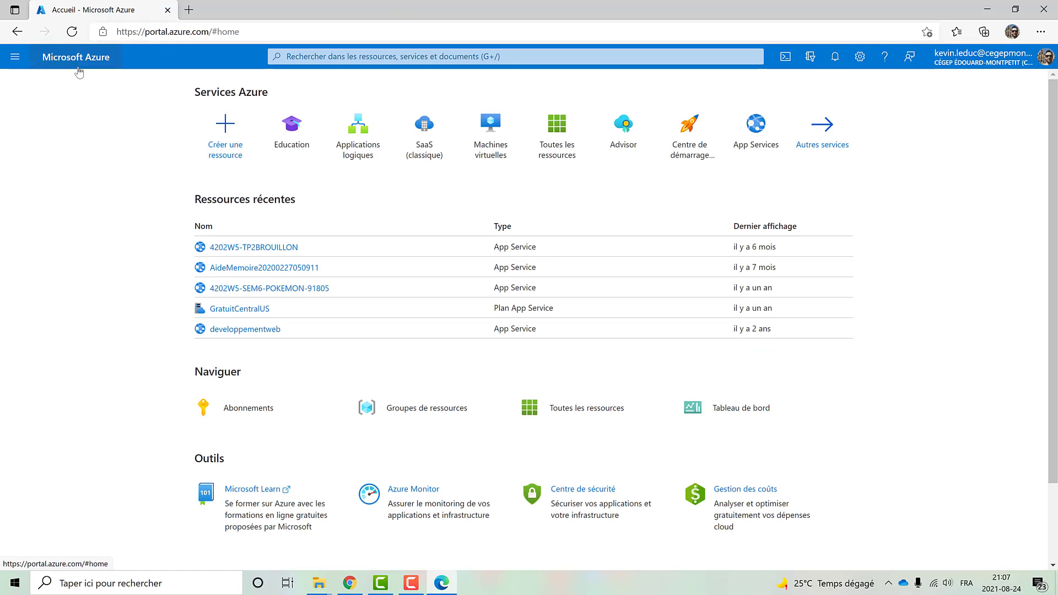
Search the portal for the Education service, open it and show its Logiciels list.
left_click(344, 59)
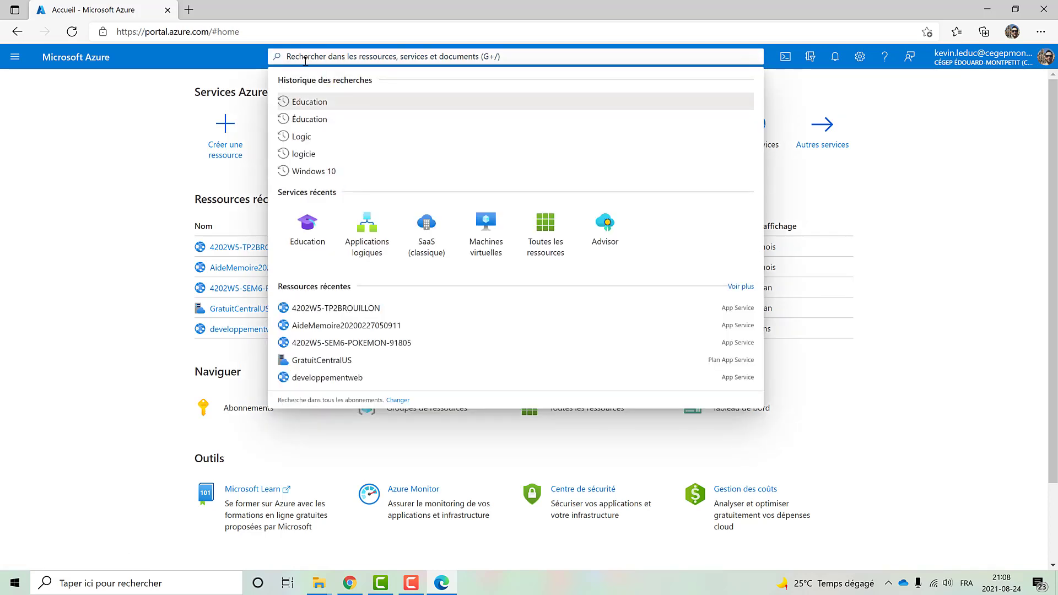
type("Education")
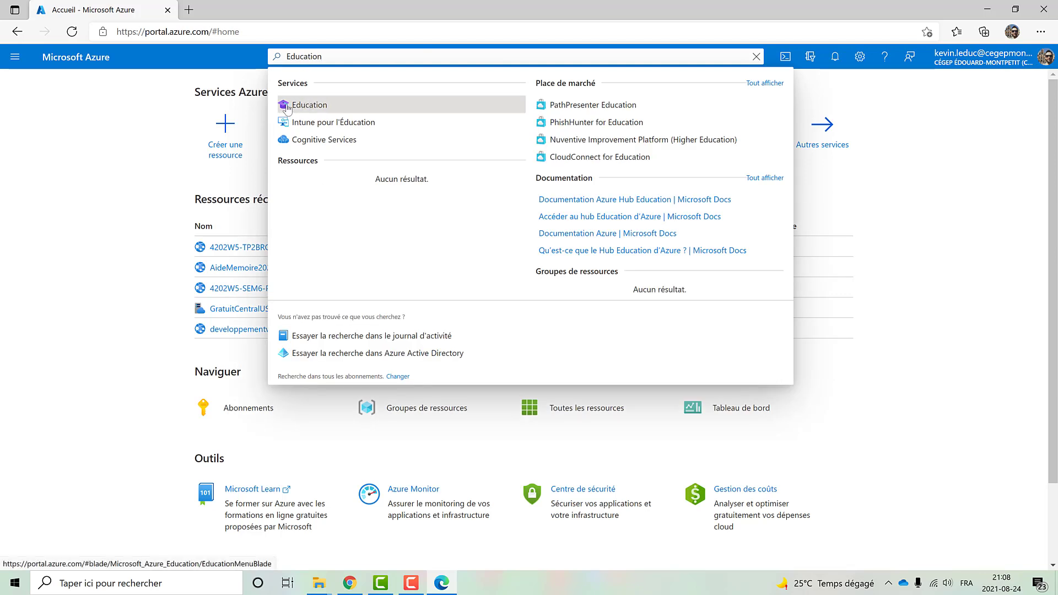
left_click(301, 106)
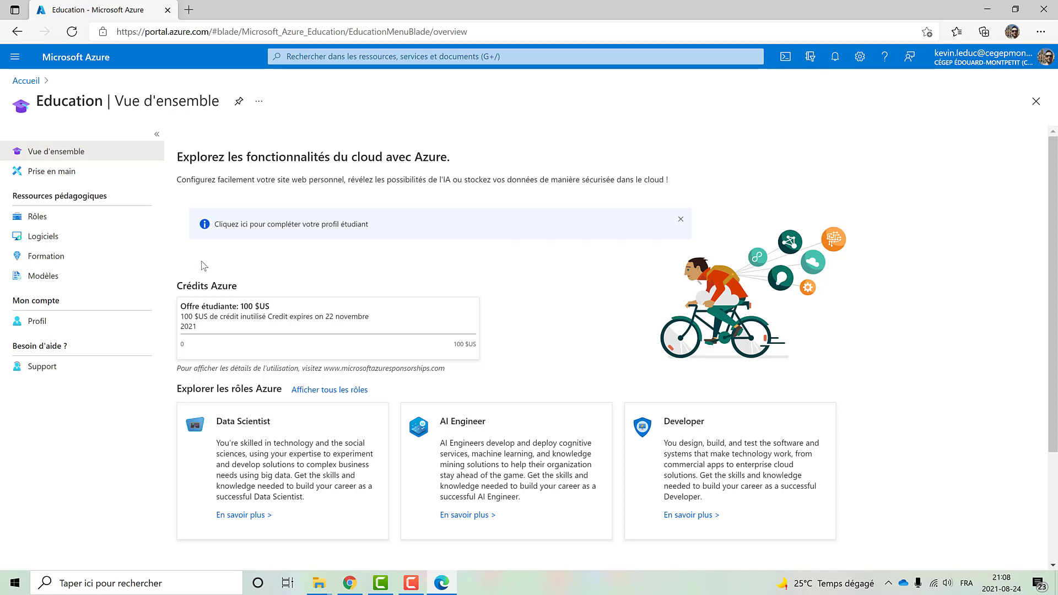
left_click(56, 243)
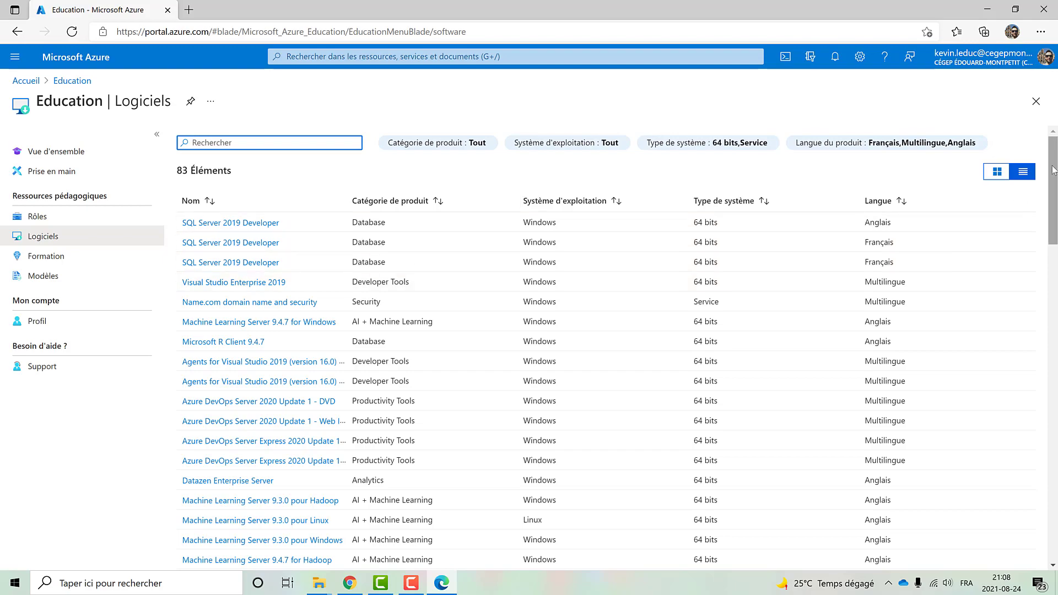
Look through the full list of educational software, including the Windows 10 Education and Windows Server entries.
scroll(1043, 208, "down", 2)
scroll(1043, 208, "down", 20)
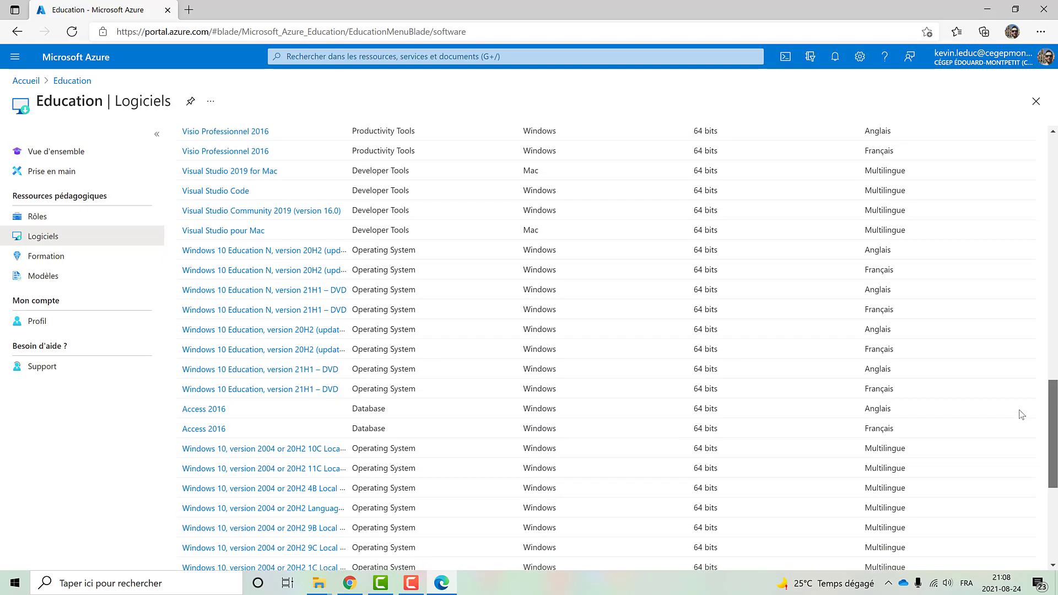
scroll(1013, 448, "down", 4)
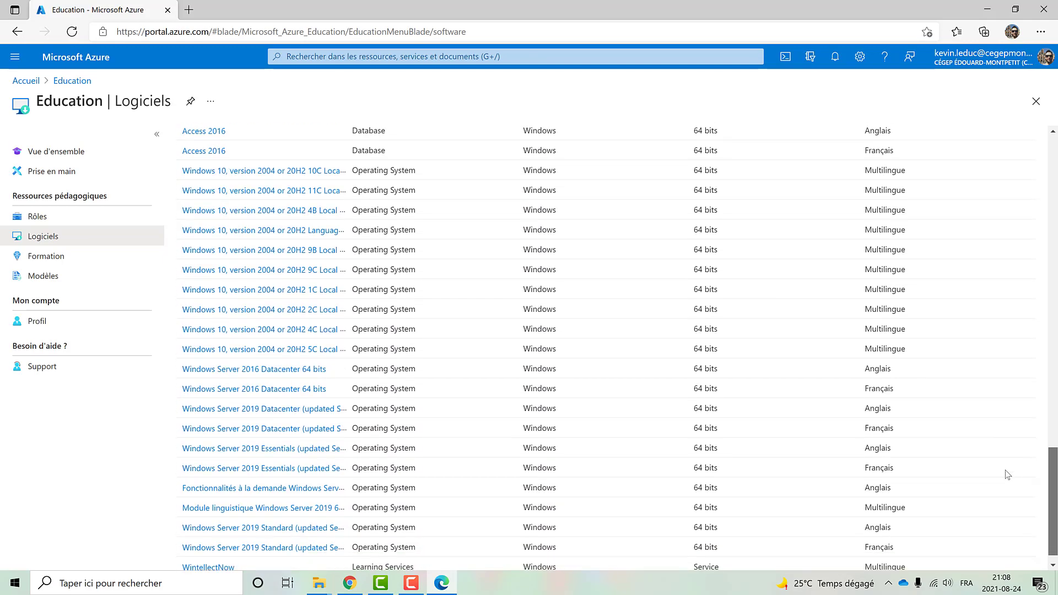
scroll(1010, 470, "up", 5)
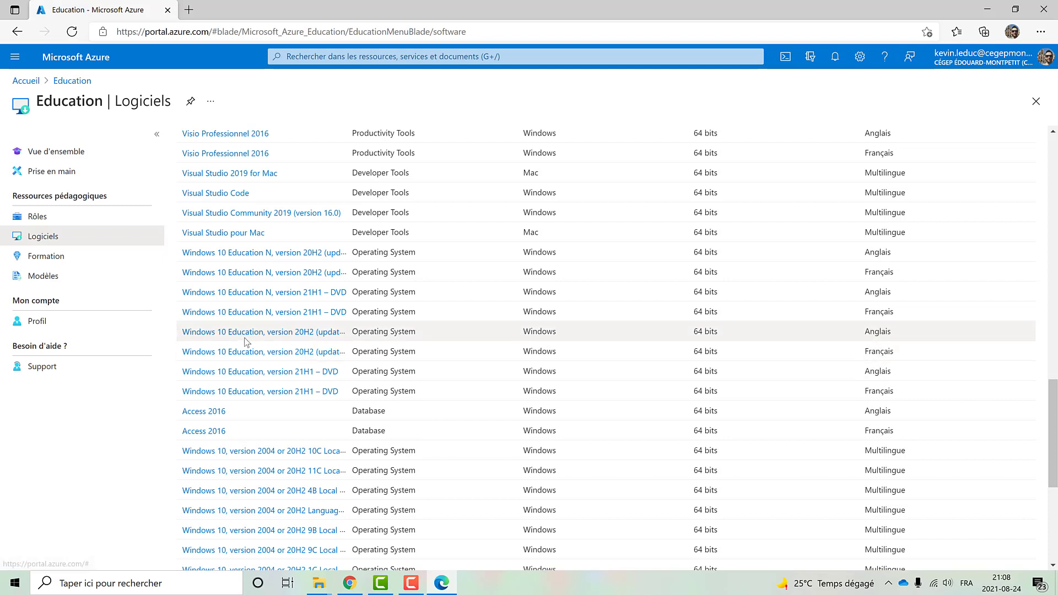
scroll(1055, 375, "up", 3)
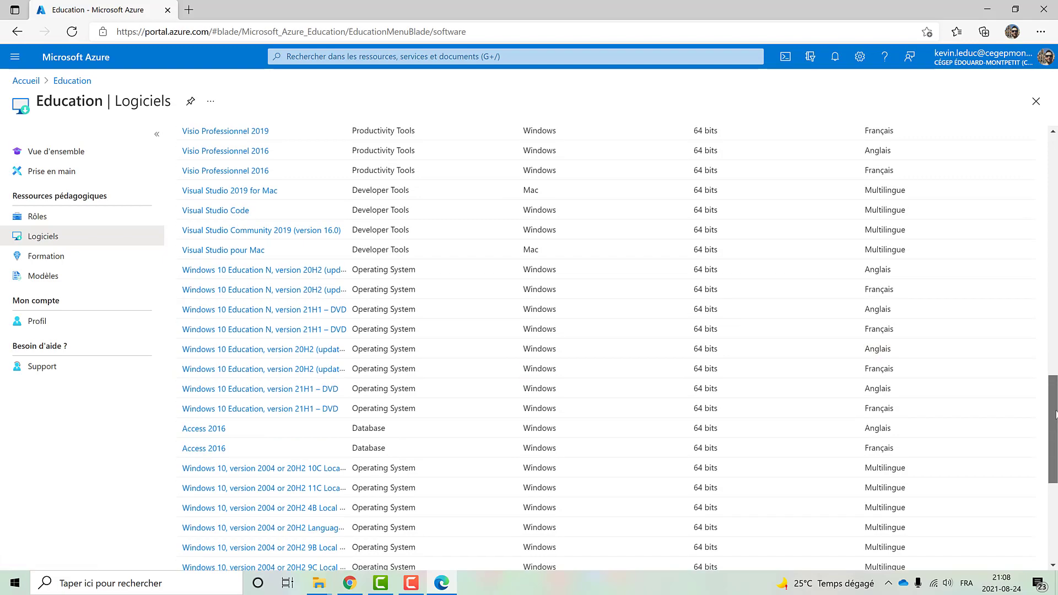
left_click_drag(1055, 375, 1055, 247)
scroll(249, 287, "up", 5)
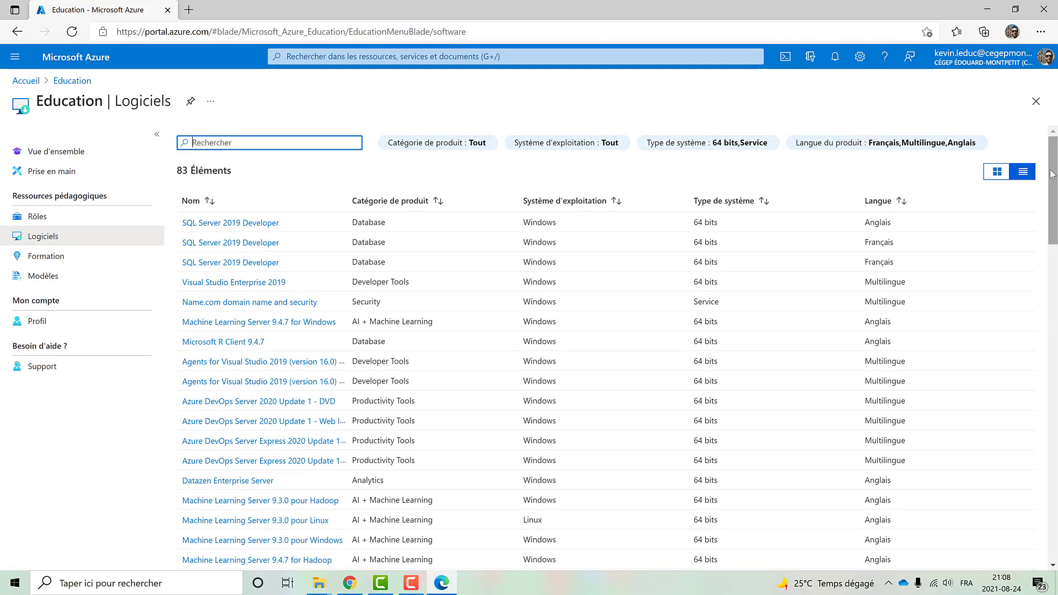
Download the Visual Studio Enterprise 2019 installer and run it, continuing past its licence notice to the workload selection.
left_click(276, 287)
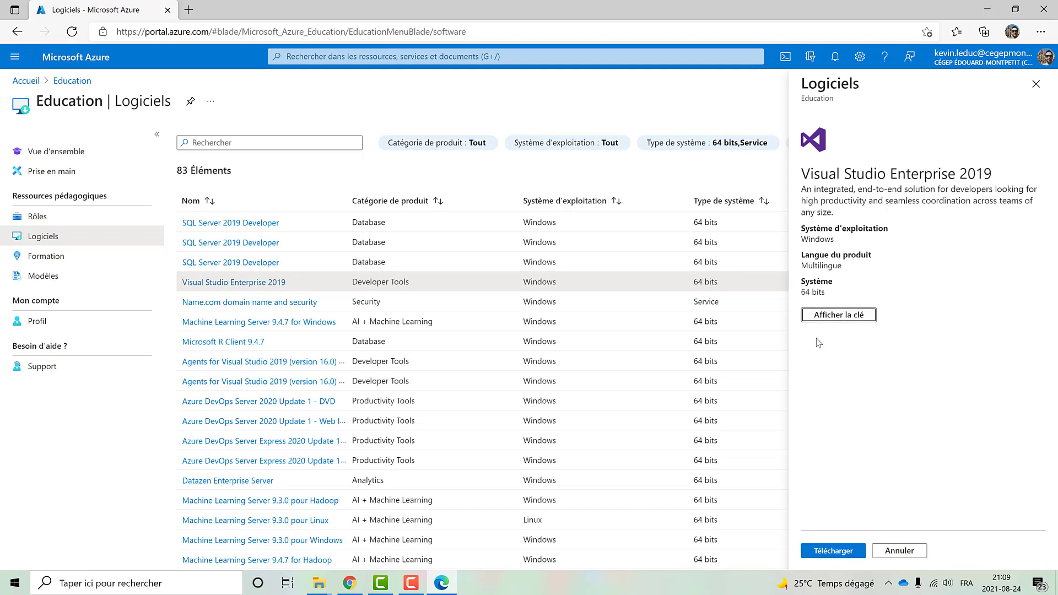
left_click(838, 315)
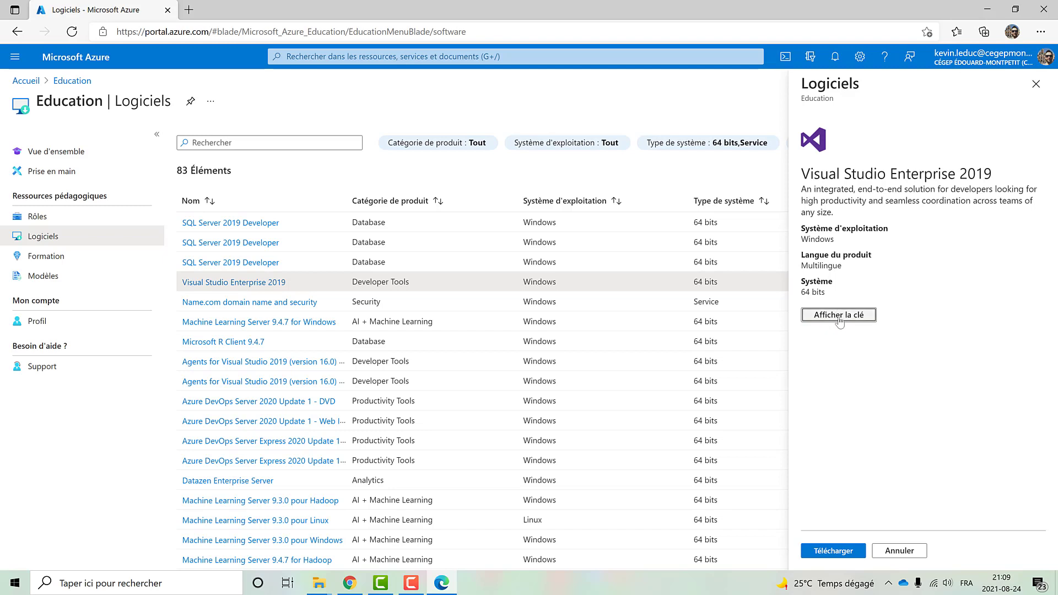
left_click(836, 557)
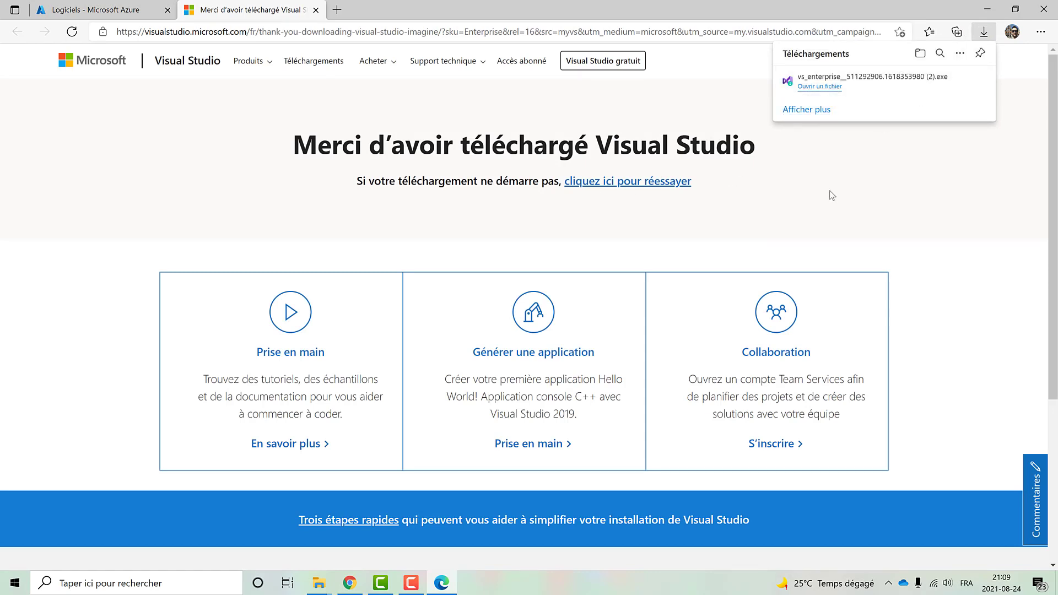
left_click(827, 94)
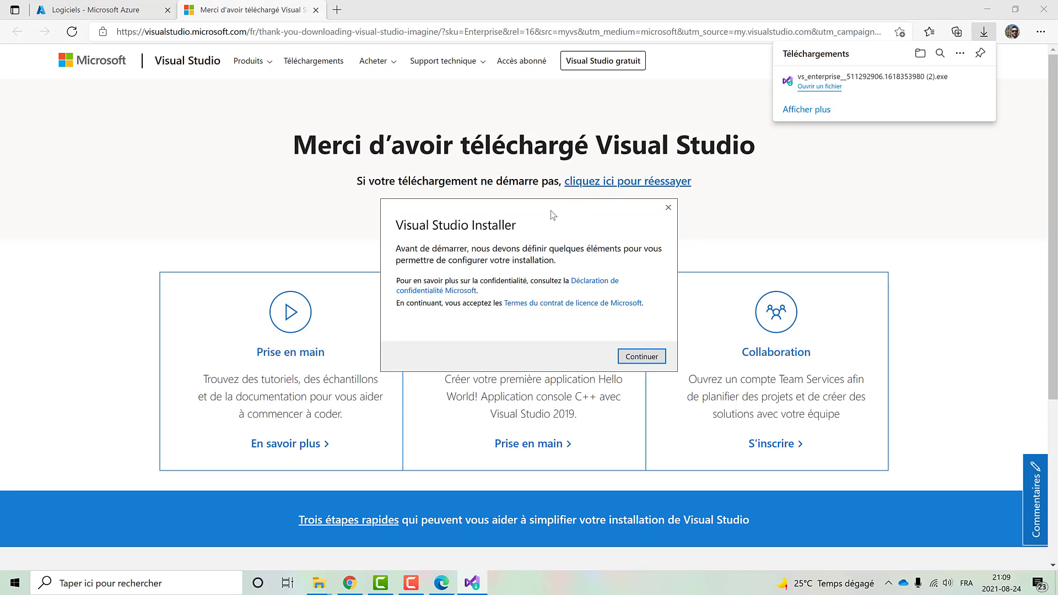
left_click(650, 358)
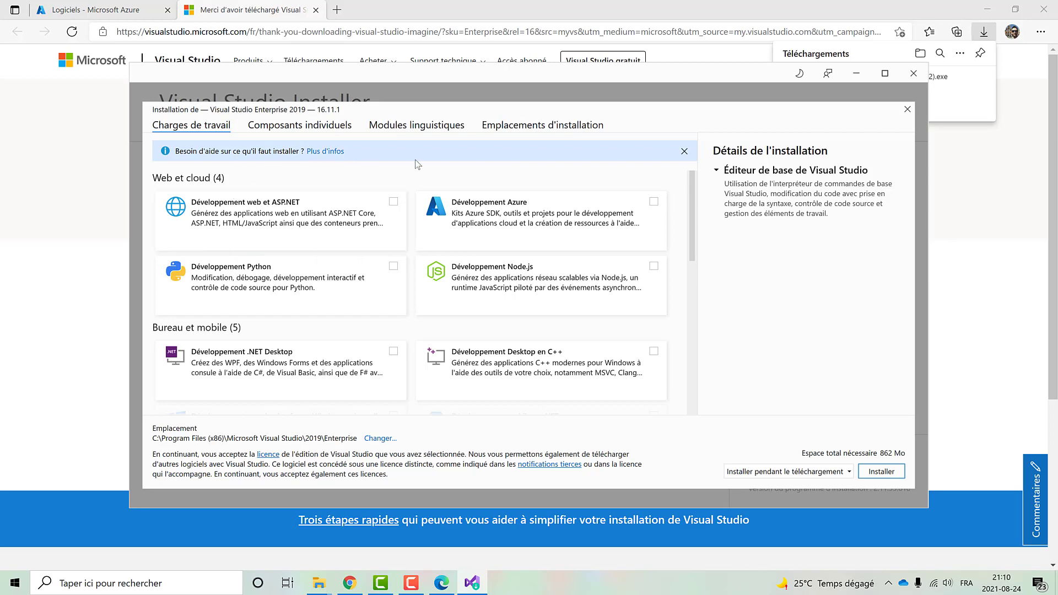
Select the workloads Développement .NET Desktop, Stockage et traitement des données and Développement .NET multiplateforme for installation.
left_click(391, 354)
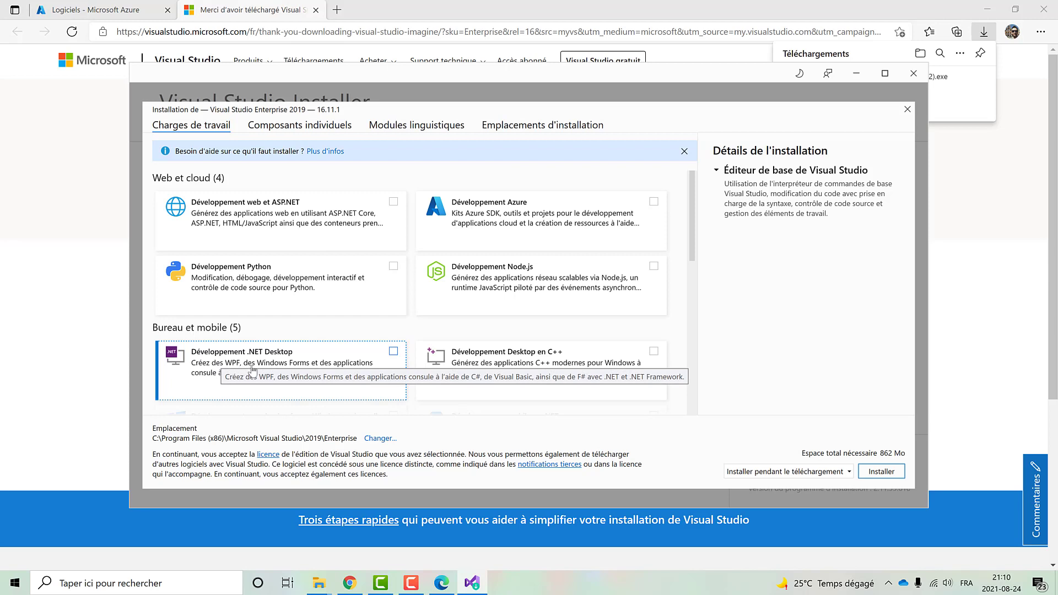
left_click(394, 352)
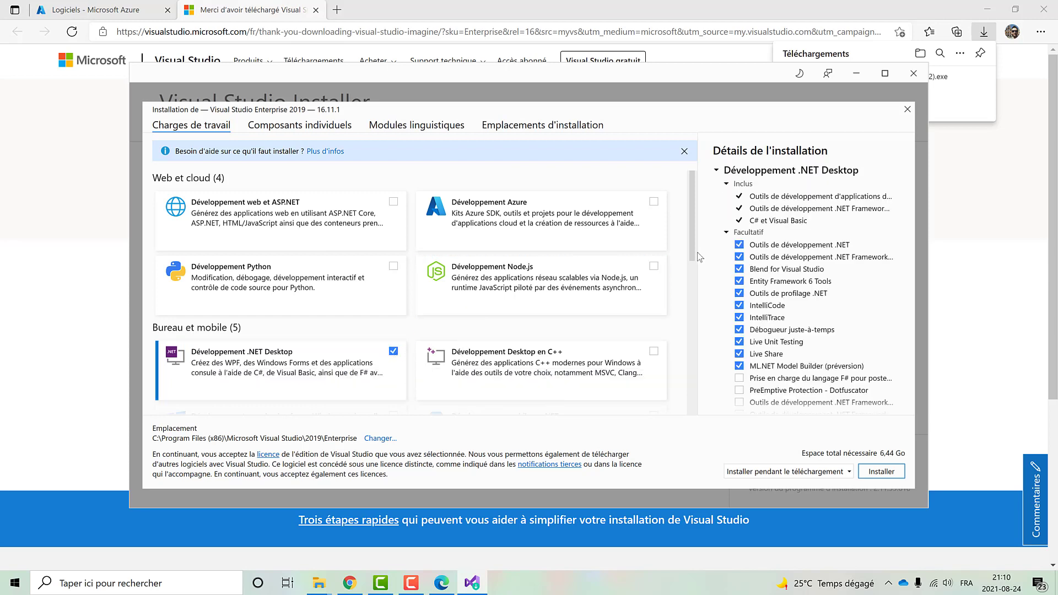
left_click_drag(690, 194, 672, 296)
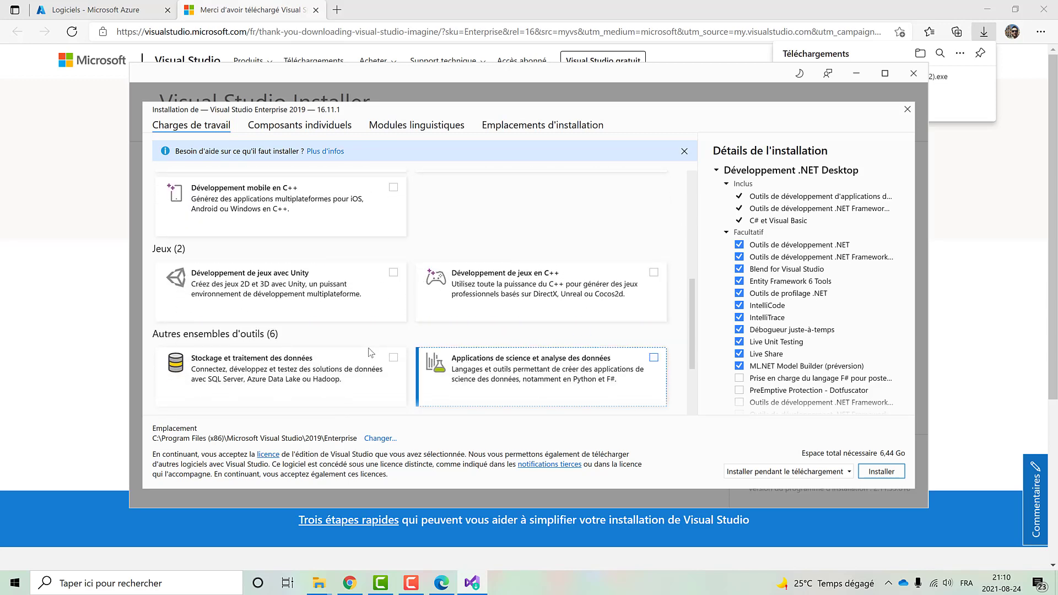
scroll(370, 377, "down", 1)
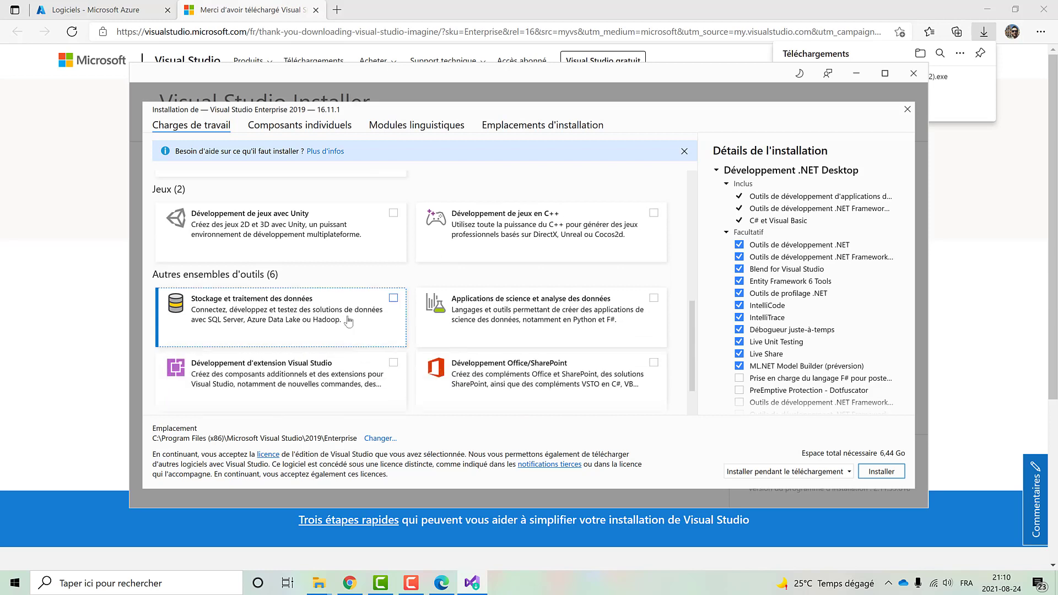
left_click(395, 299)
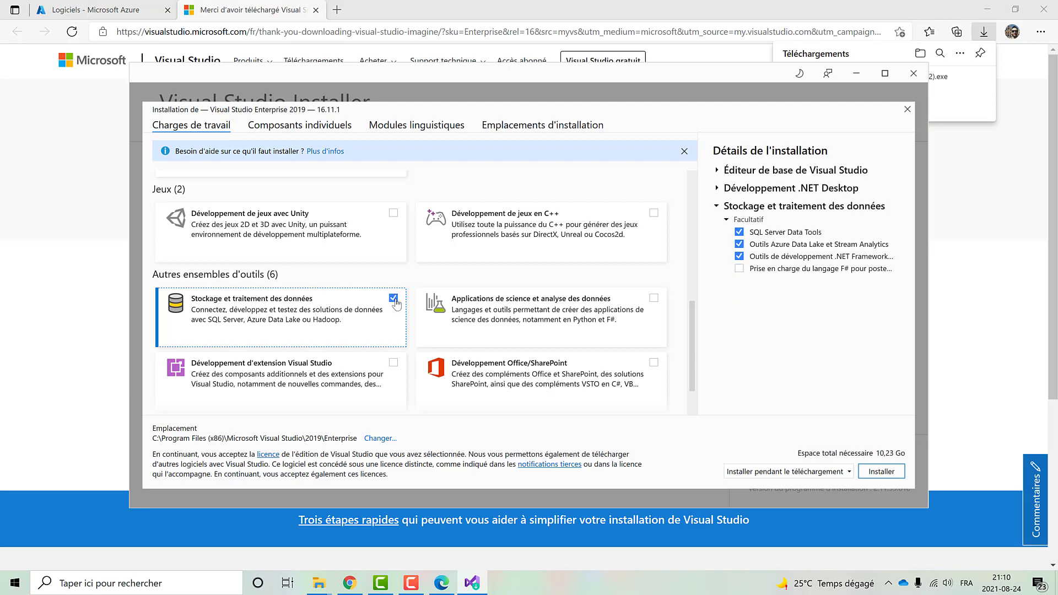
scroll(385, 342, "down", 1)
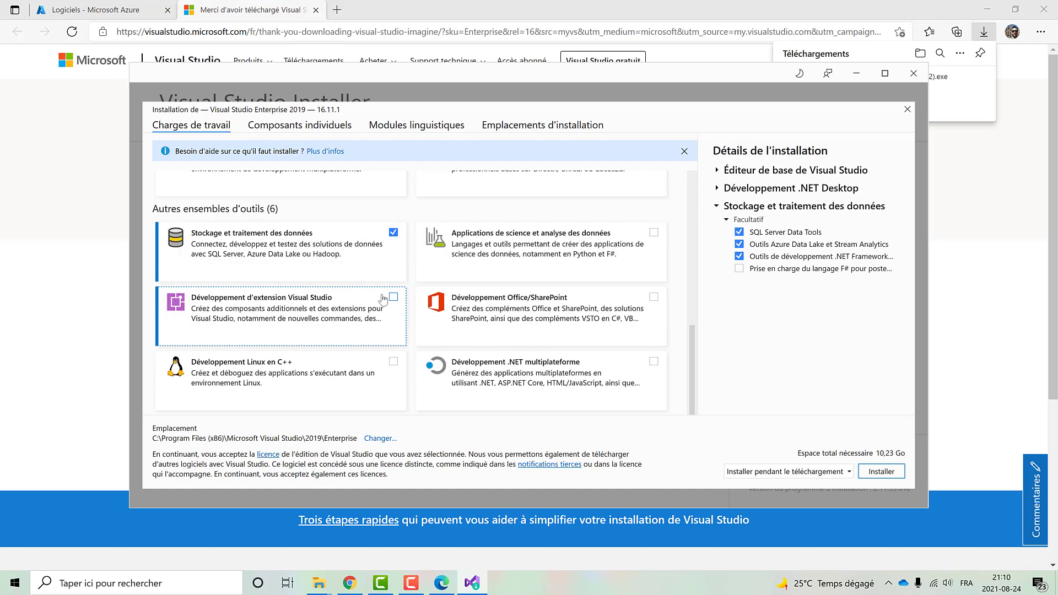
scroll(545, 336, "up", 1)
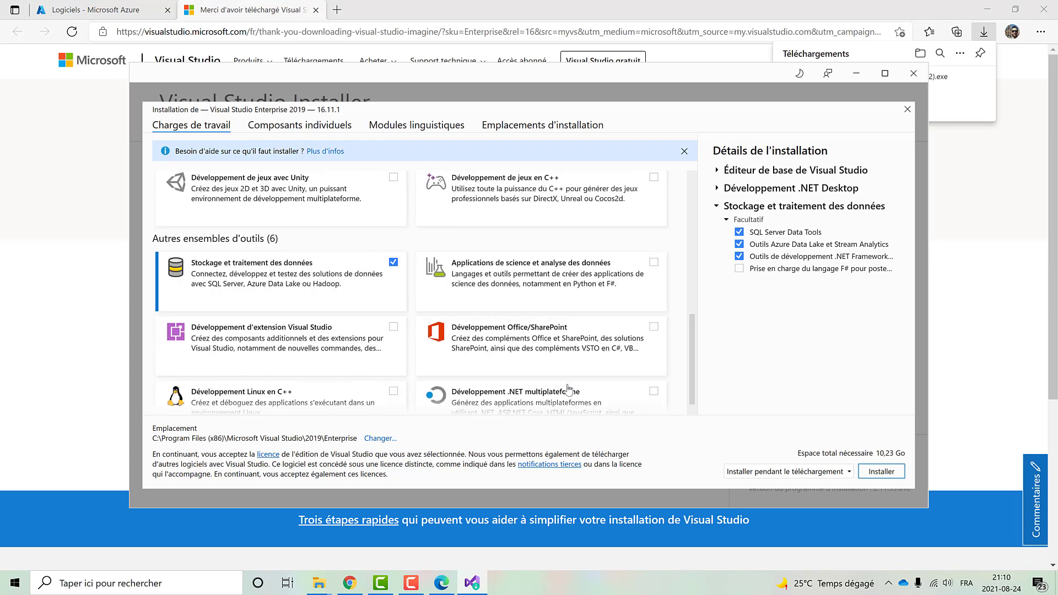
scroll(568, 389, "down", 1)
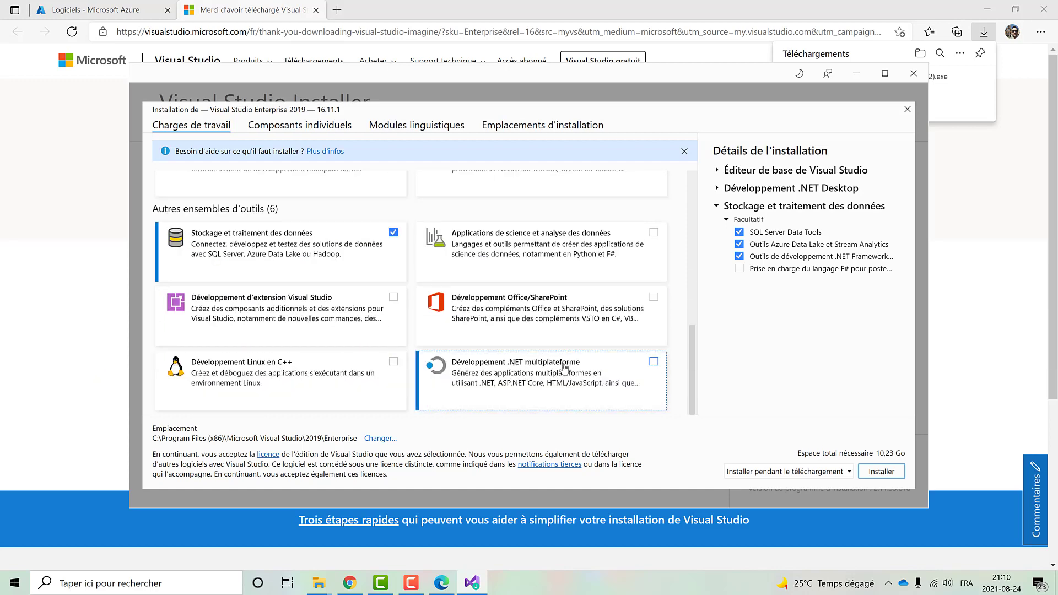
left_click(653, 362)
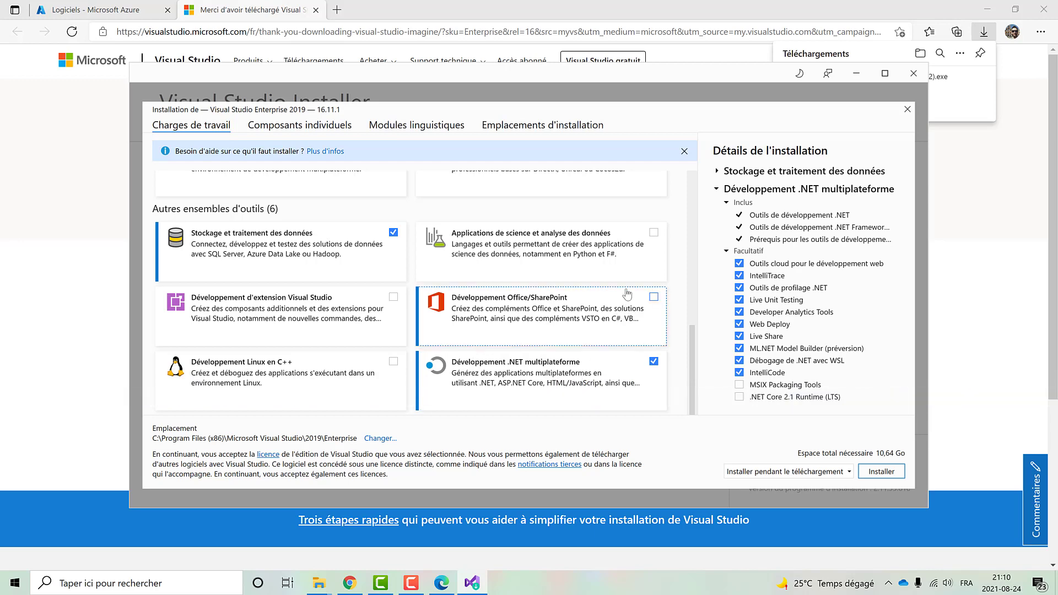
Add the Développement web et ASP.NET workload to the selection and start the installation of Visual Studio Enterprise 2019.
scroll(614, 305, "up", 3)
scroll(613, 305, "up", 6)
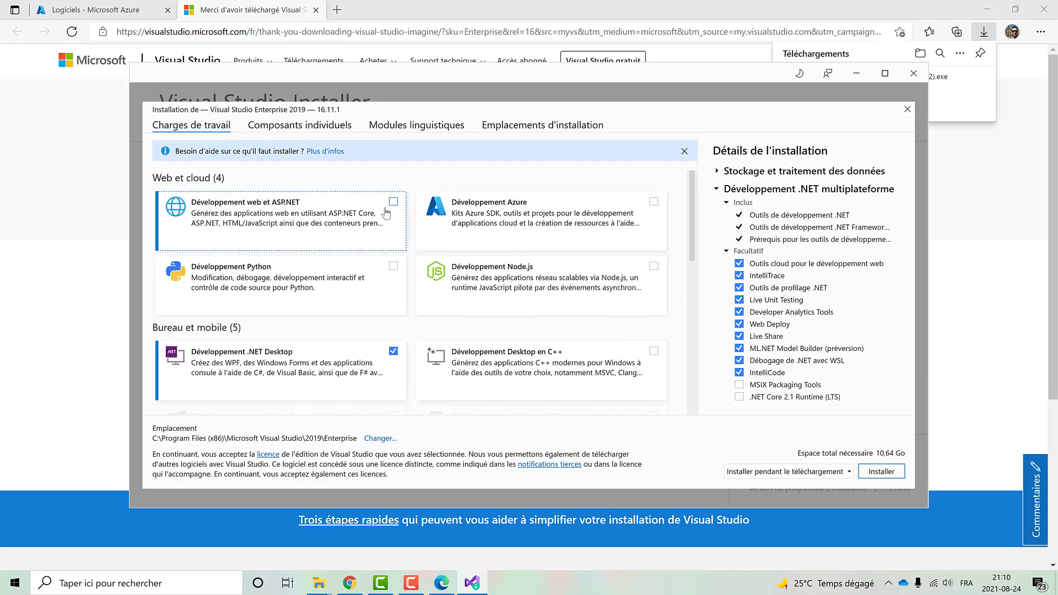
left_click(394, 202)
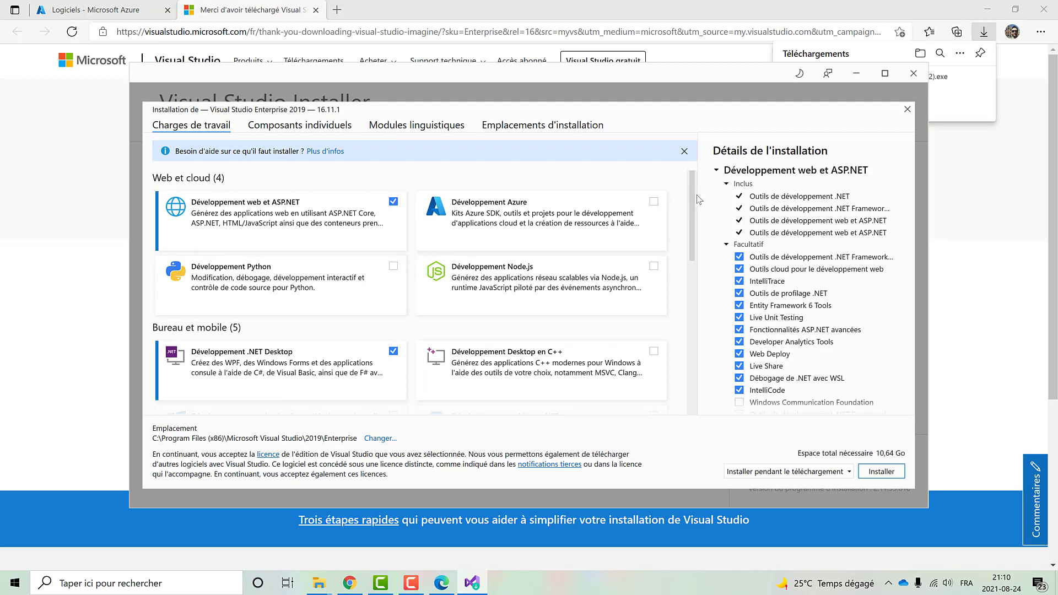
scroll(681, 252, "down", 5)
scroll(681, 253, "down", 12)
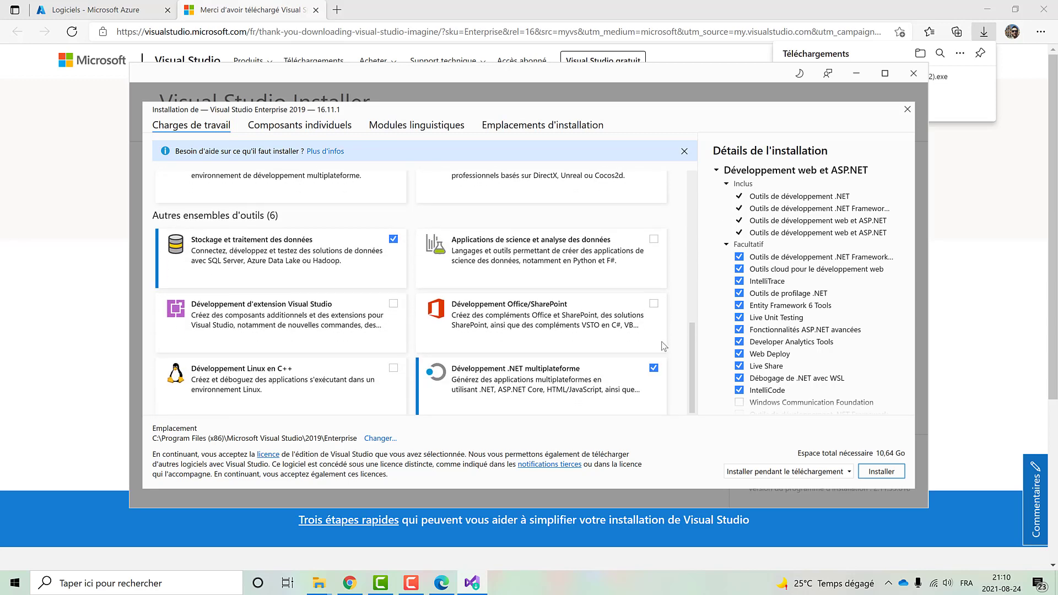
scroll(386, 267, "up", 18)
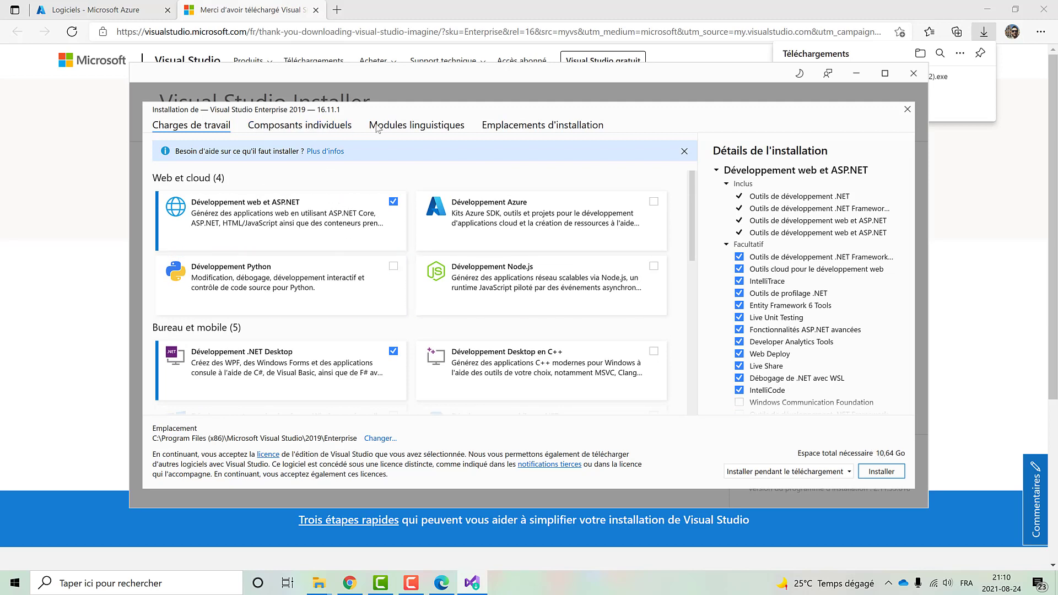
left_click(887, 475)
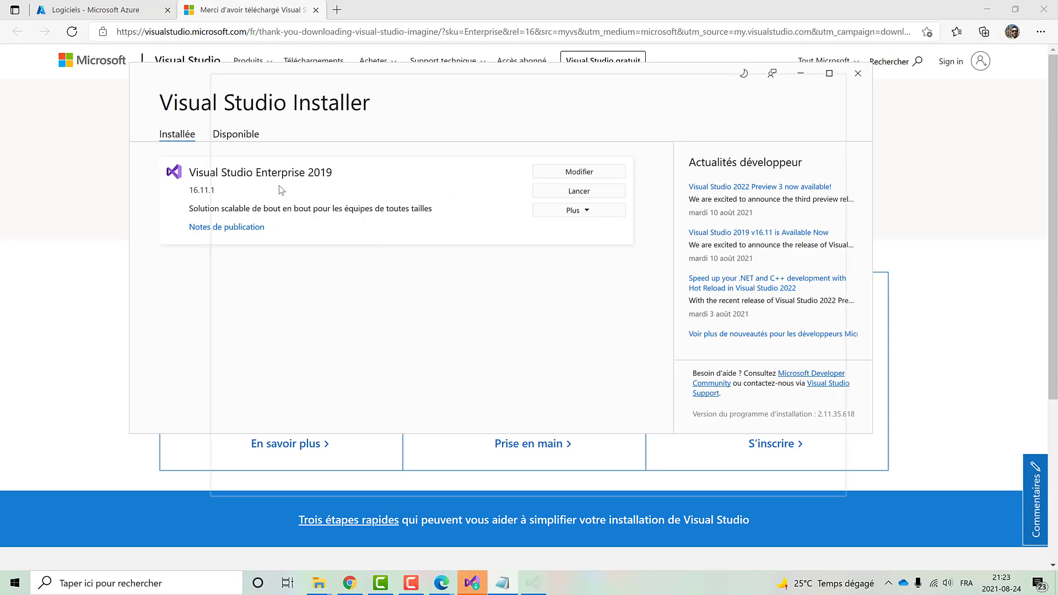
Check the installed Visual Studio Enterprise 2019 entry in the Visual Studio Installer and return to the Visual Studio 2019 start window.
left_click_drag(463, 89, 444, 108)
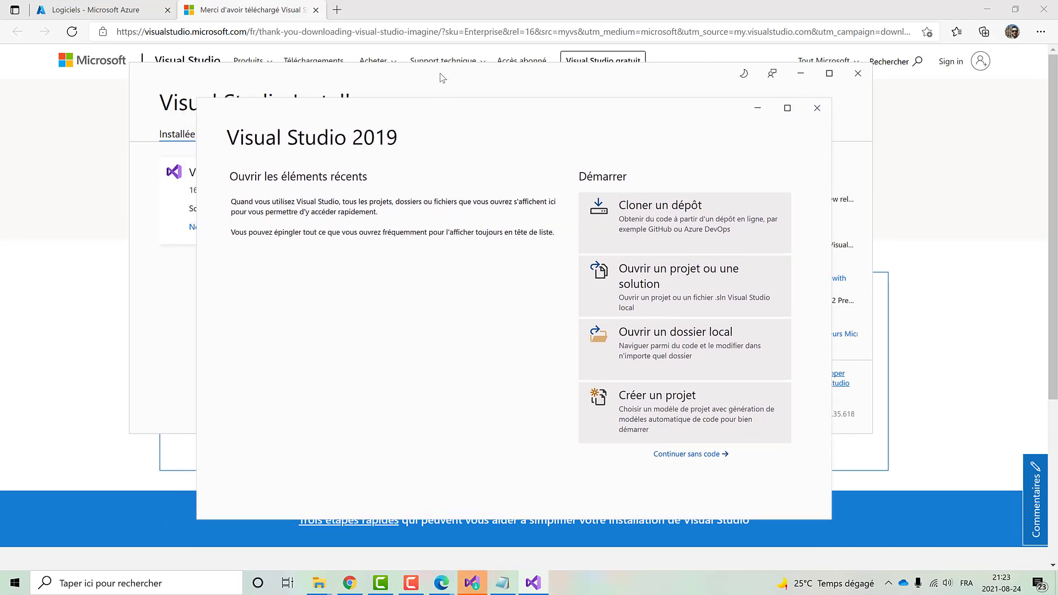
left_click(492, 80)
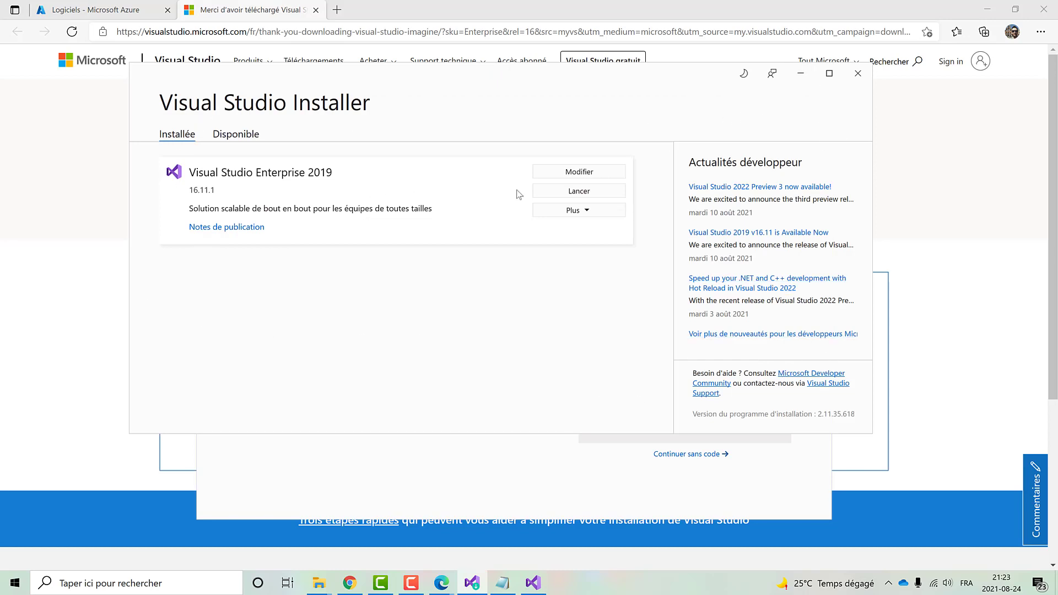
left_click(575, 173)
left_click(488, 491)
left_click_drag(447, 108, 394, 89)
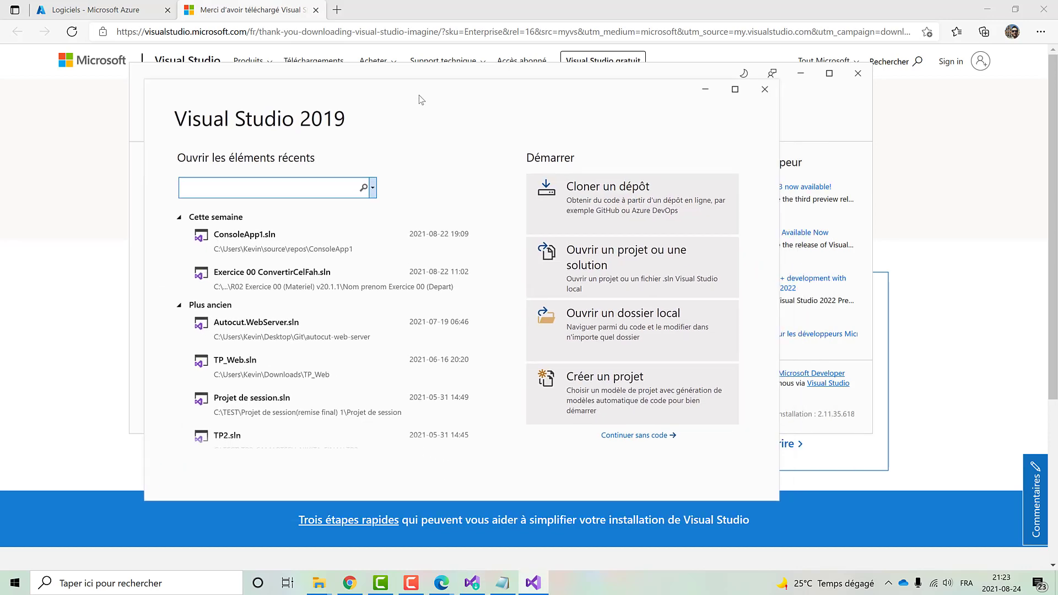
Begin creating a project and filter the project templates by the Bureau project type to browse the desktop templates.
left_click(623, 389)
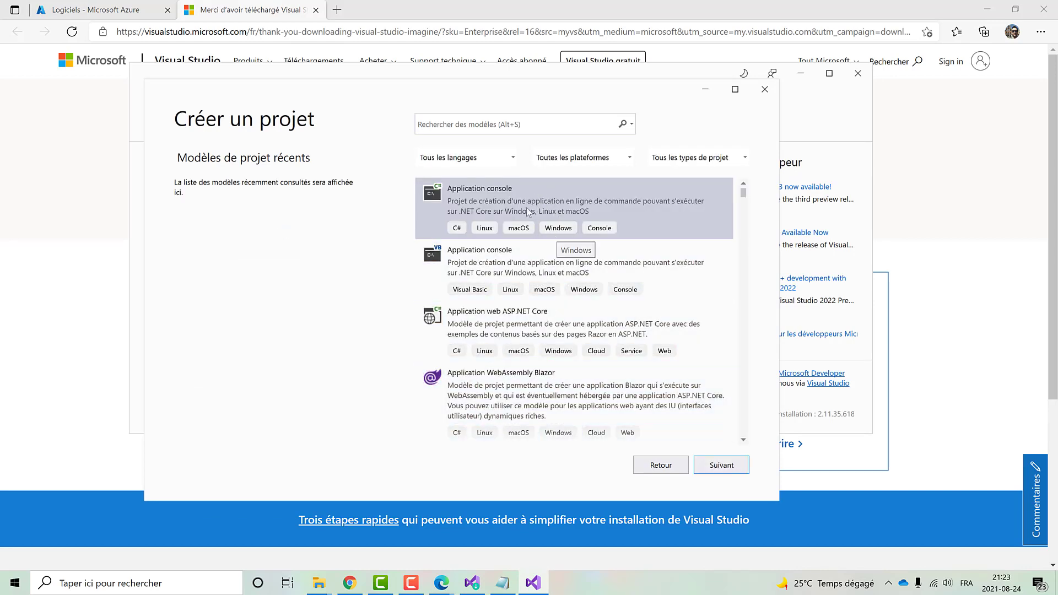
left_click(523, 188)
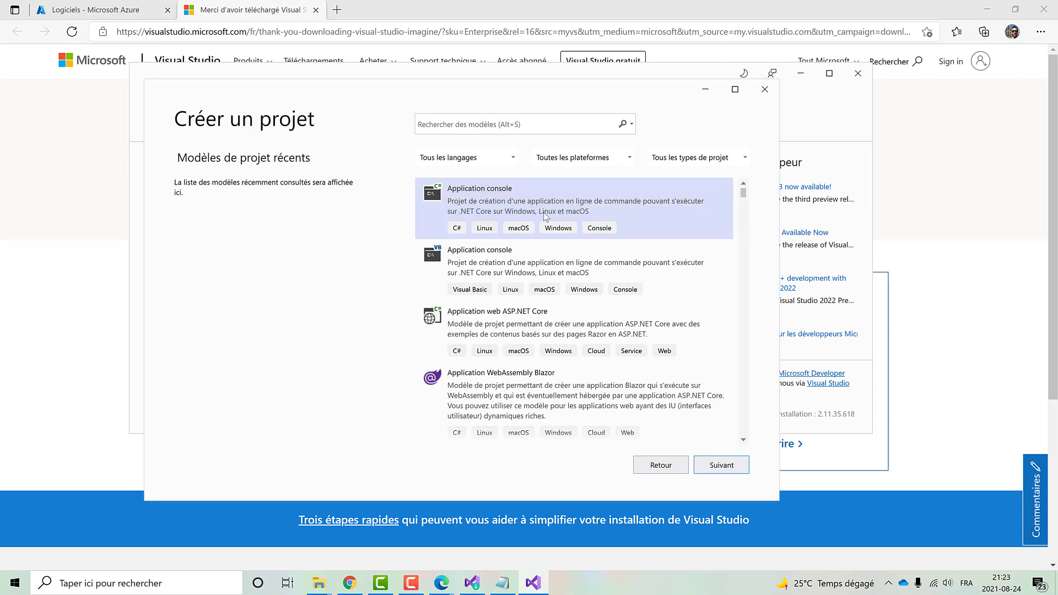
left_click(676, 160)
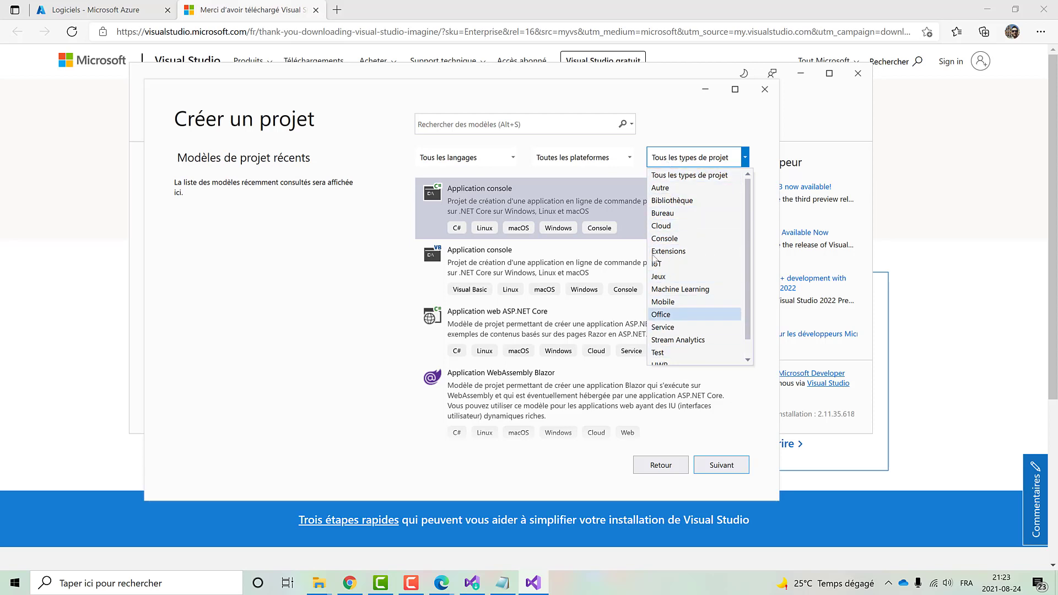
left_click(672, 212)
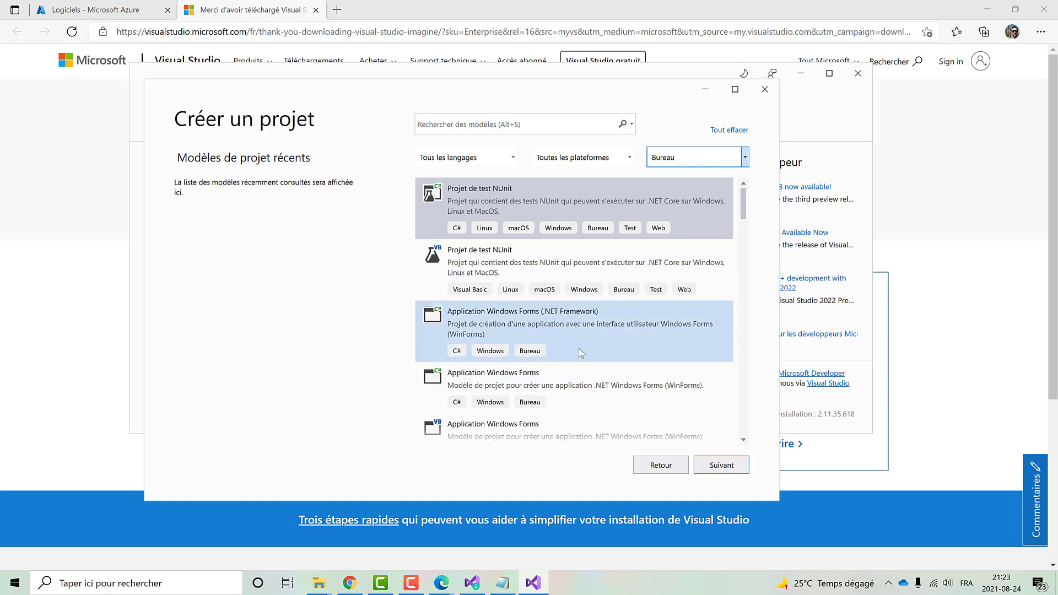
mouse_move(743, 215)
left_mouse_down()
mouse_move(738, 251)
mouse_move(748, 205)
left_mouse_up()
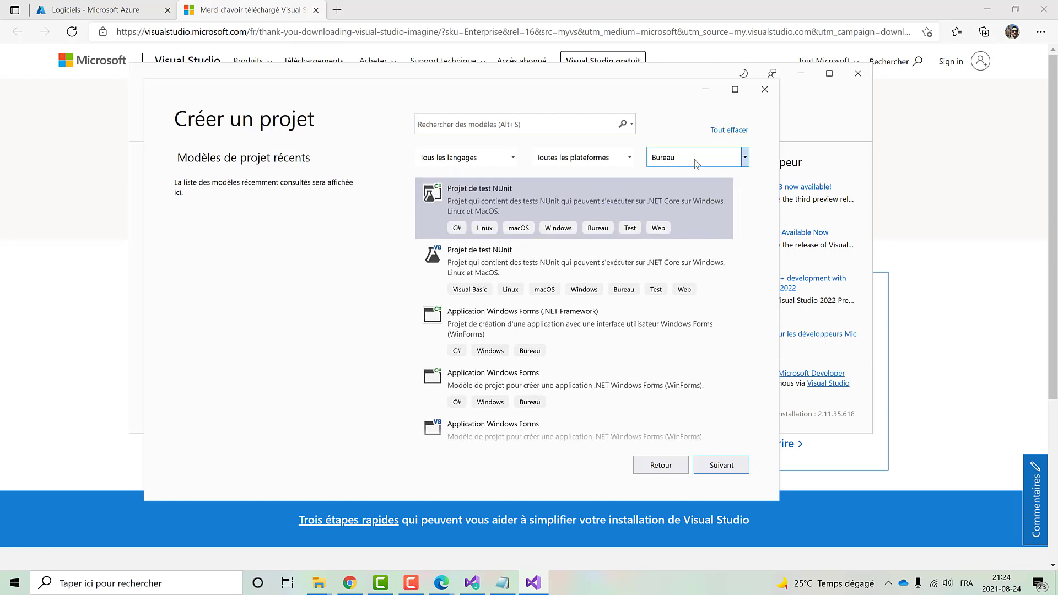